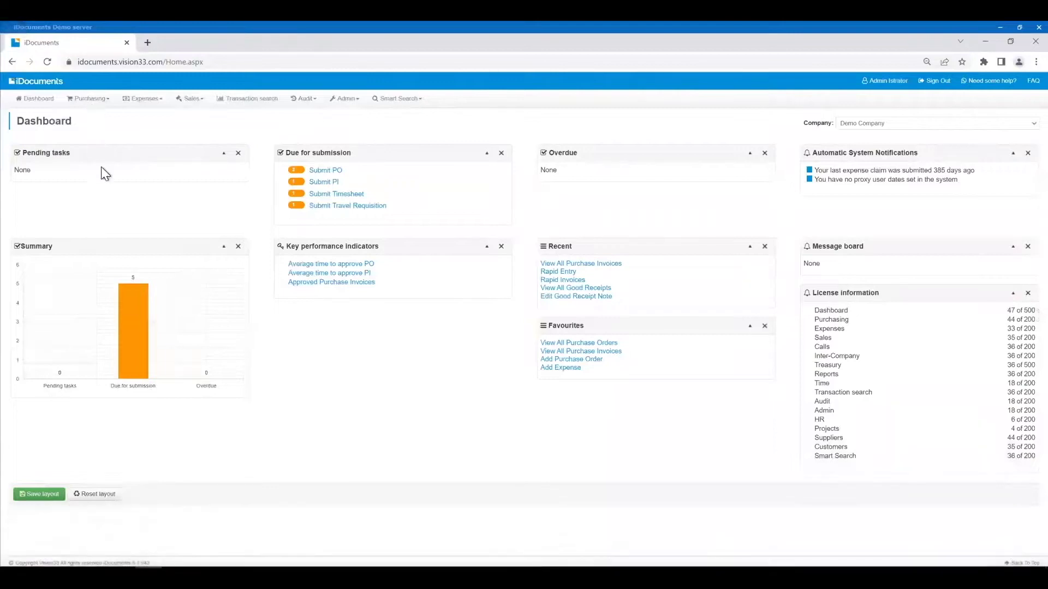
Start a new purchase order for Demo Company and set its document type to ITEM
left_click(935, 124)
left_click(89, 99)
left_click(89, 99)
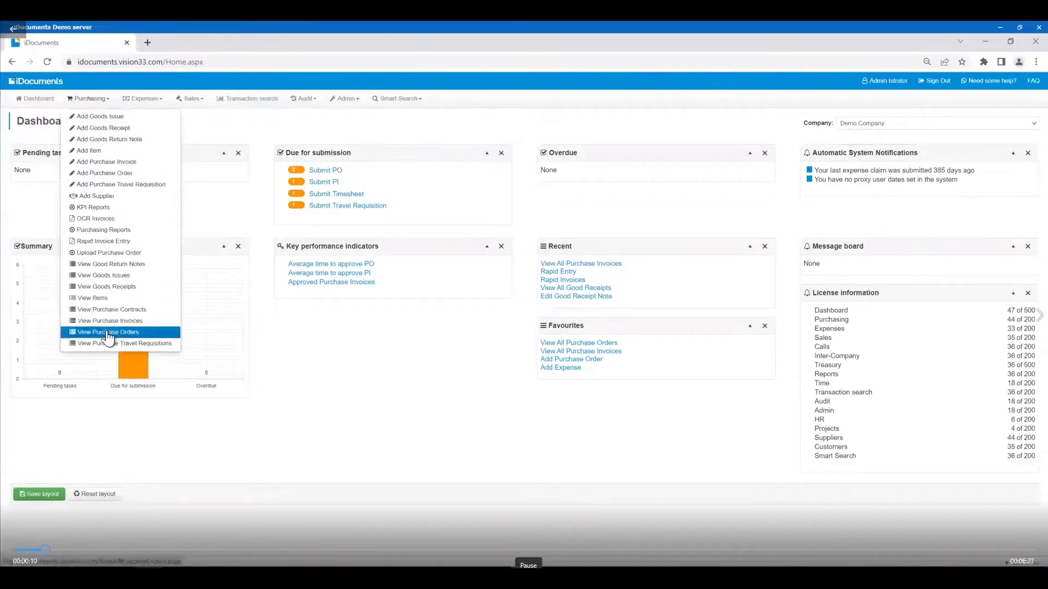
left_click(118, 173)
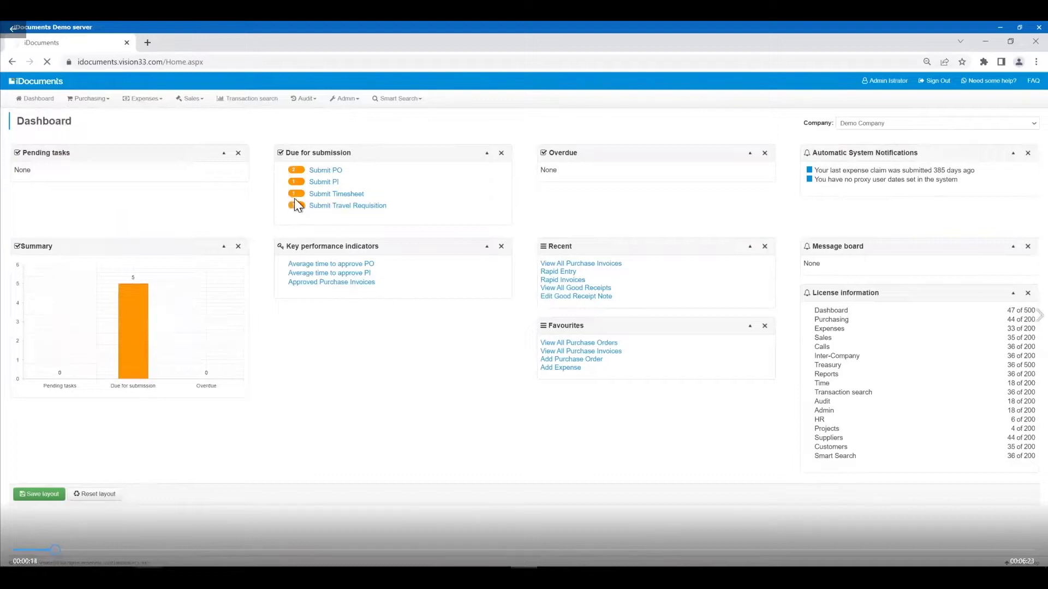
left_click(575, 221)
left_click(558, 234)
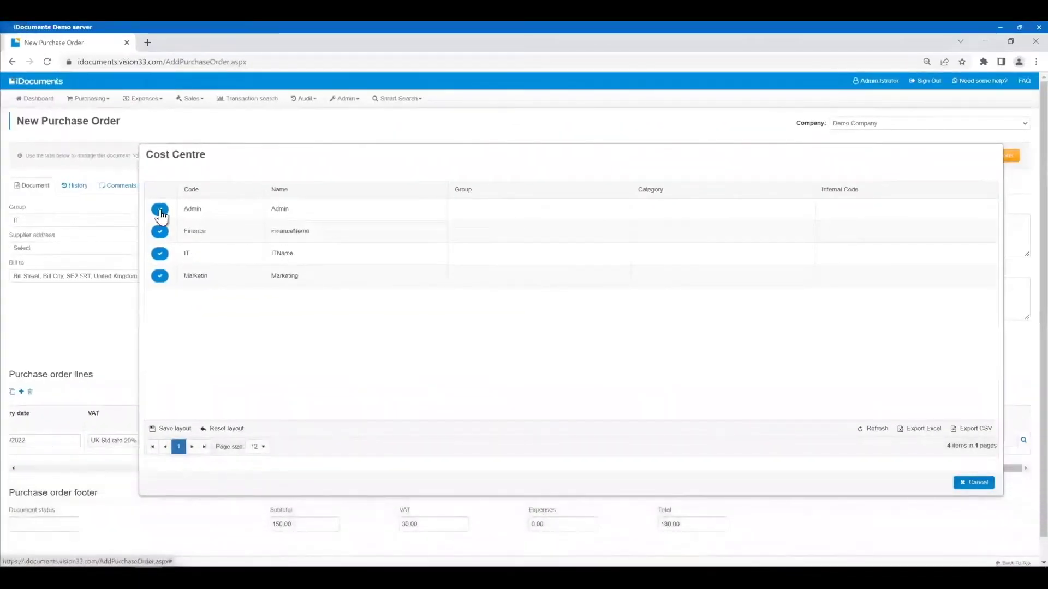
Set the cost centre of the J.B. Officeprint 1420 purchase order line to Admin
left_click(160, 209)
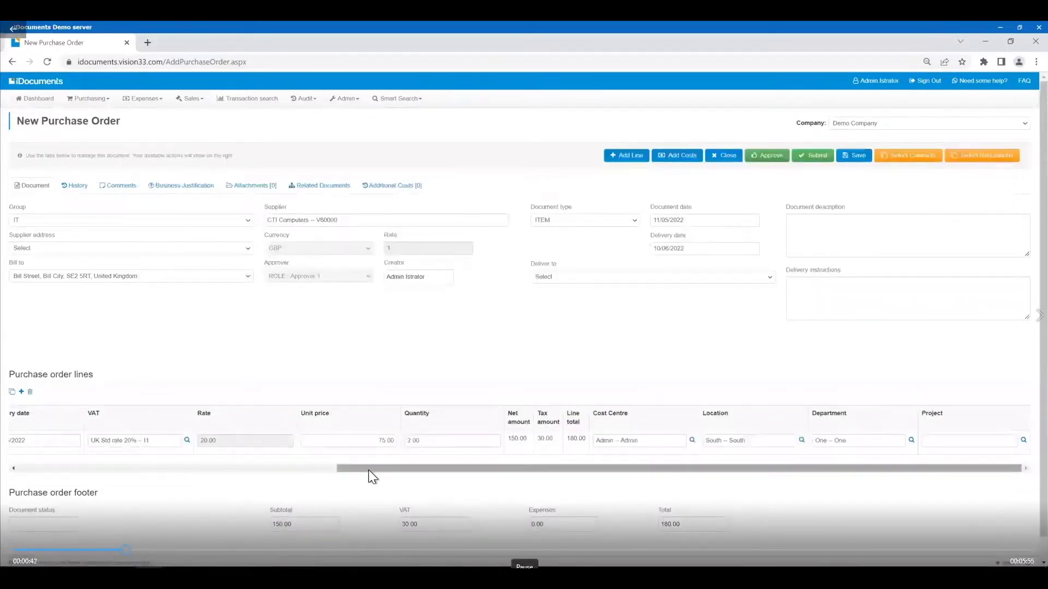
left_click_drag(368, 469, 197, 464)
left_click(198, 464)
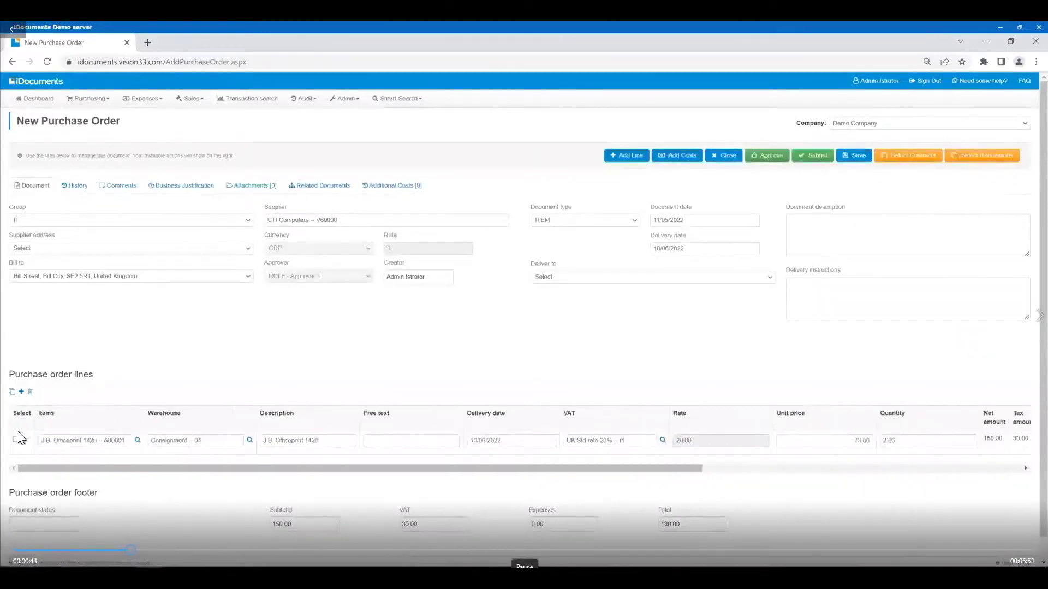
Duplicate the J.B. Officeprint 1420 line and change the copy's item to J.B. Officeprint 1111 (A00002)
left_click(12, 392)
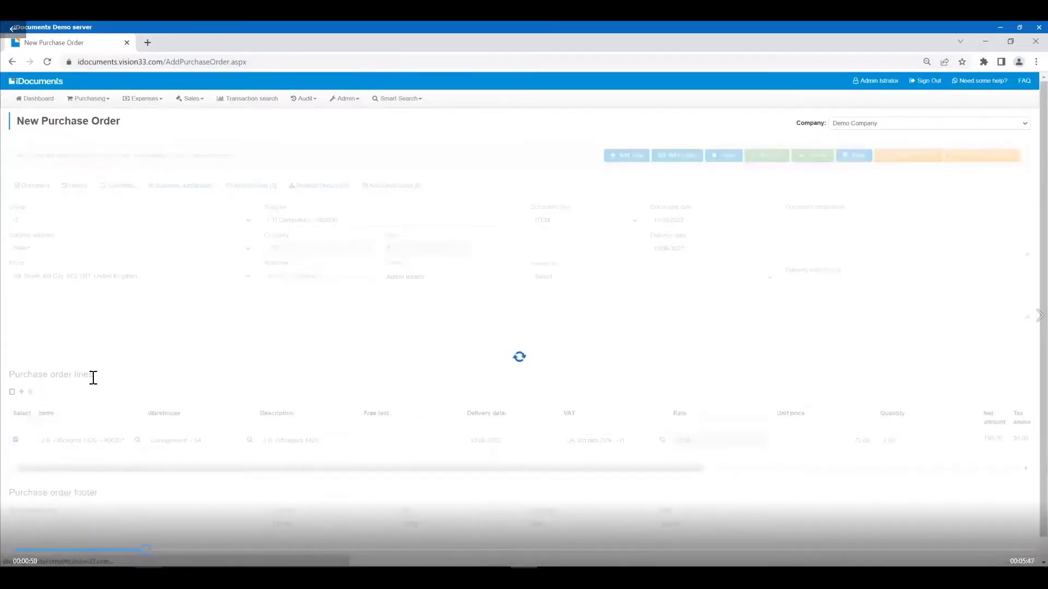
left_click(137, 440)
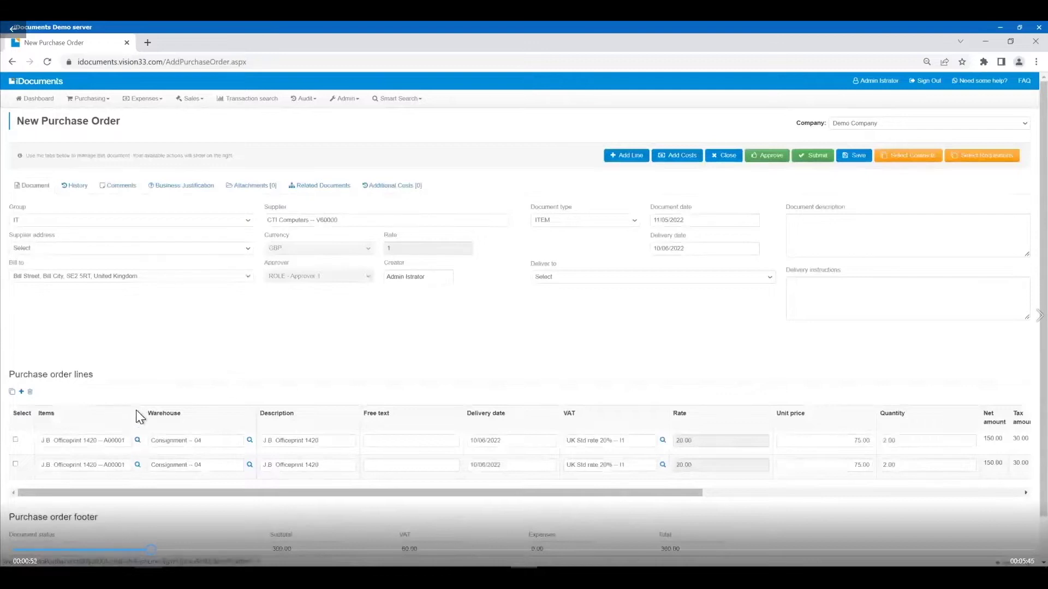
left_click(159, 232)
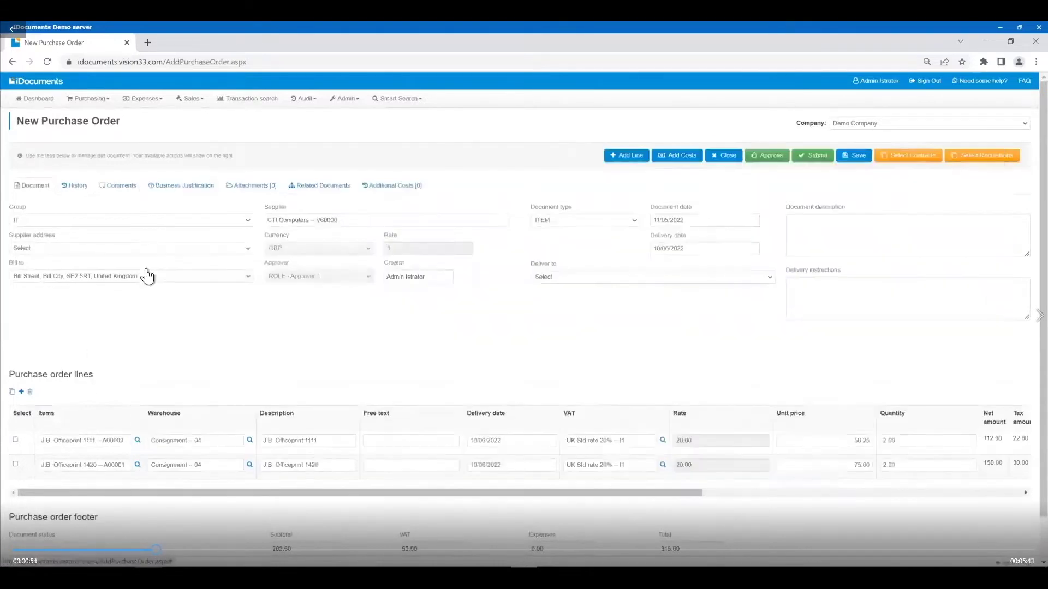
Add a Rainbow ColorJet 7.5 (A00005) line by duplicating the J.B. Officeprint 1111 line, and submit the purchase order
left_click(15, 439)
left_click(11, 392)
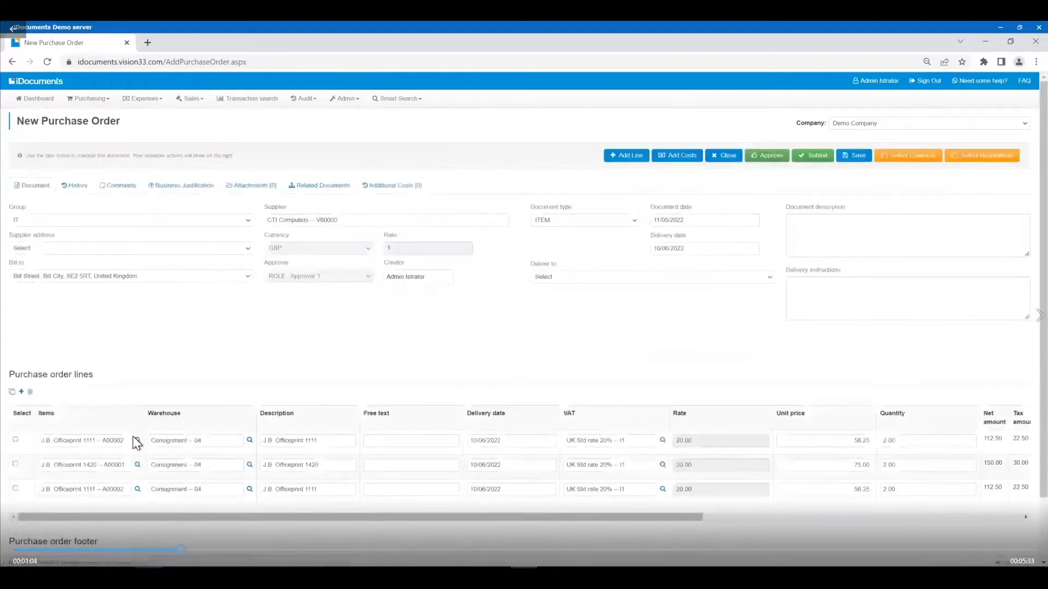
left_click(137, 439)
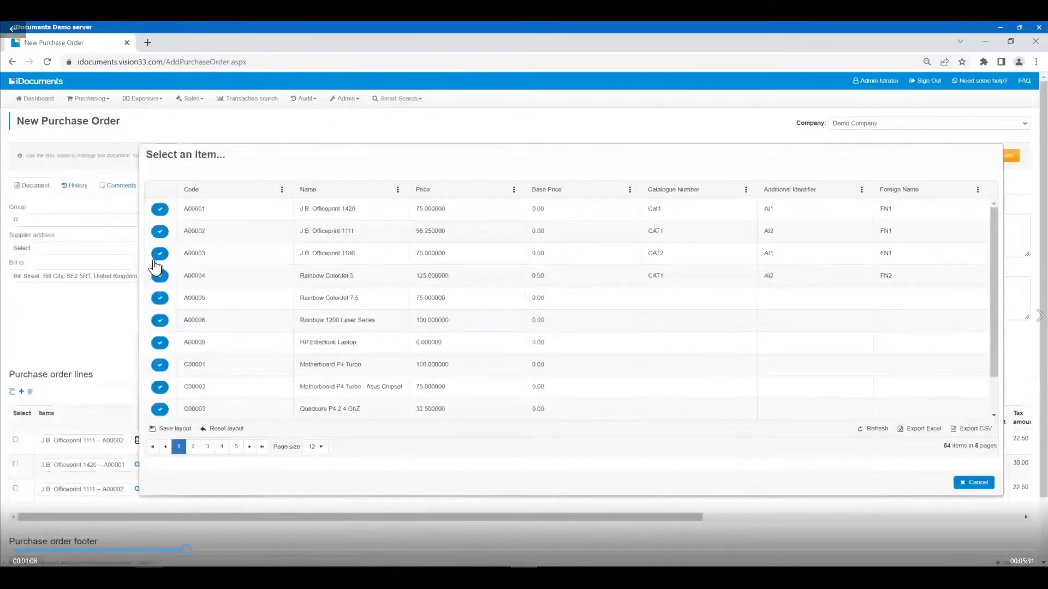
left_click(160, 298)
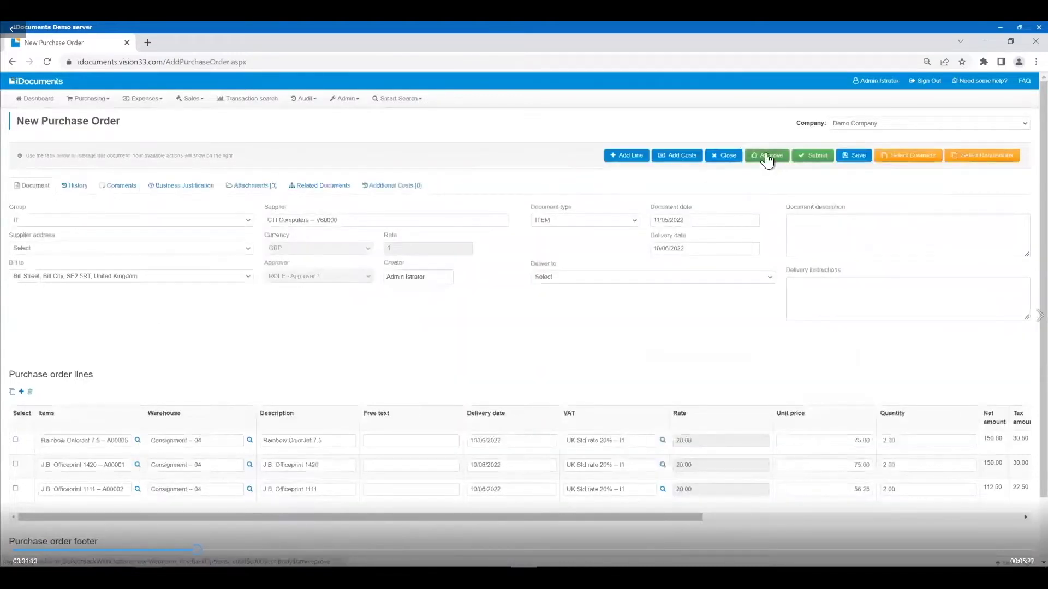
left_click(812, 157)
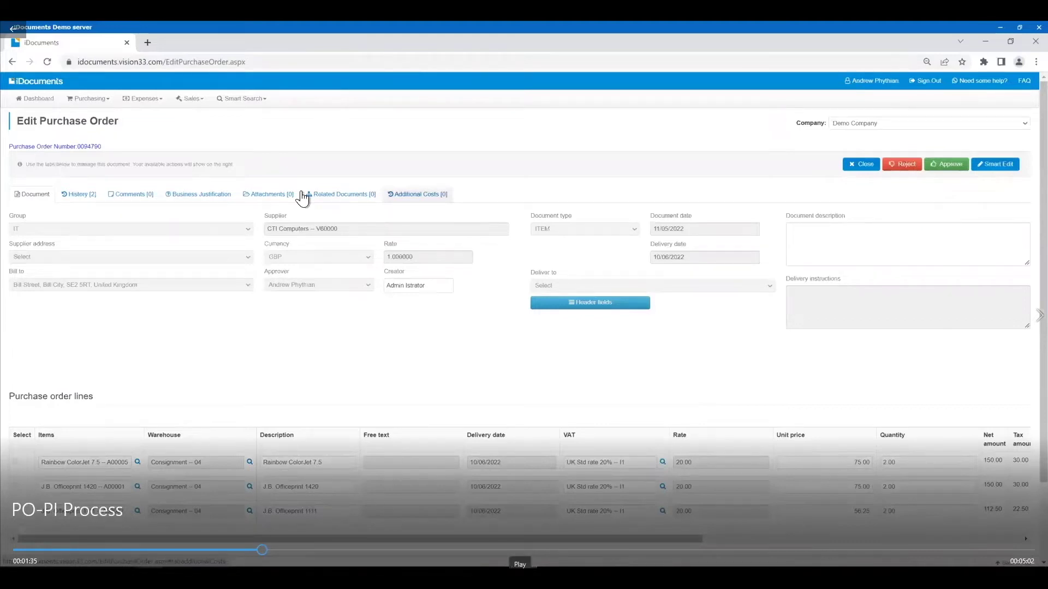
left_click(519, 578)
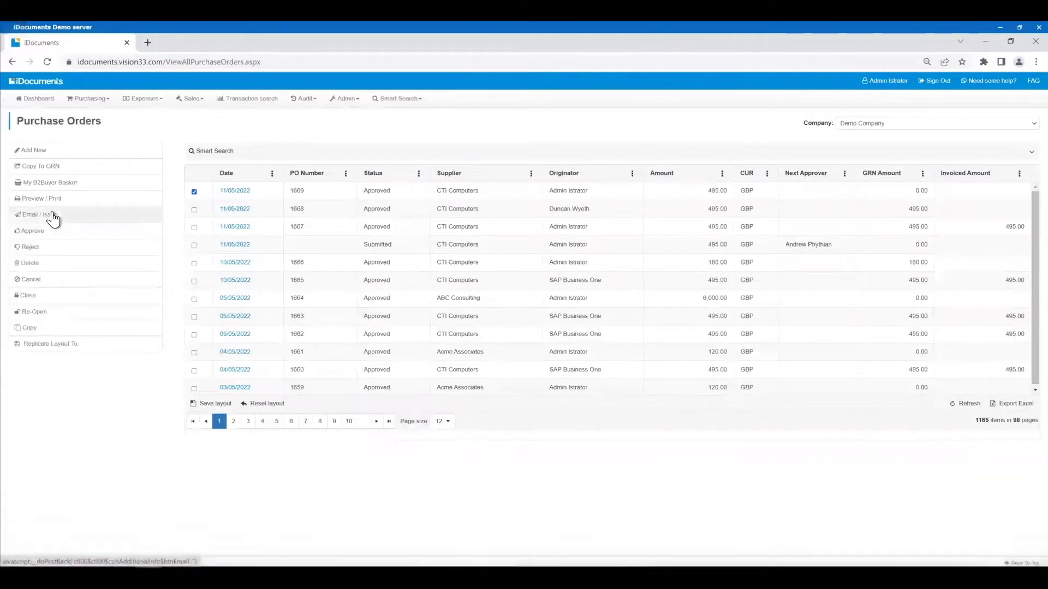
Copy the selected CTI Computers purchase order to a goods receipt note and issue the receipt
left_click(58, 167)
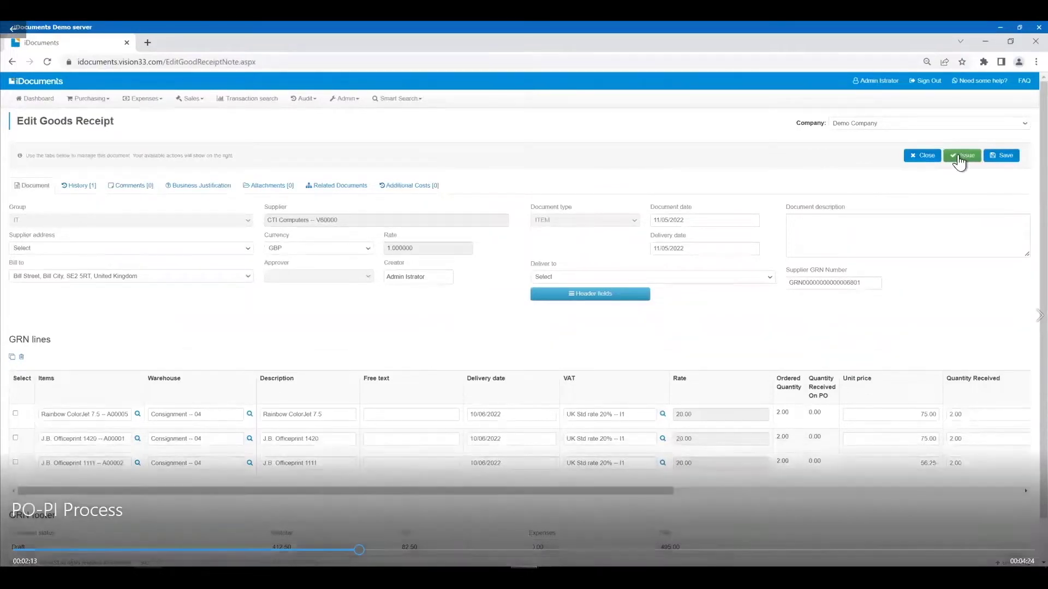
left_click(958, 160)
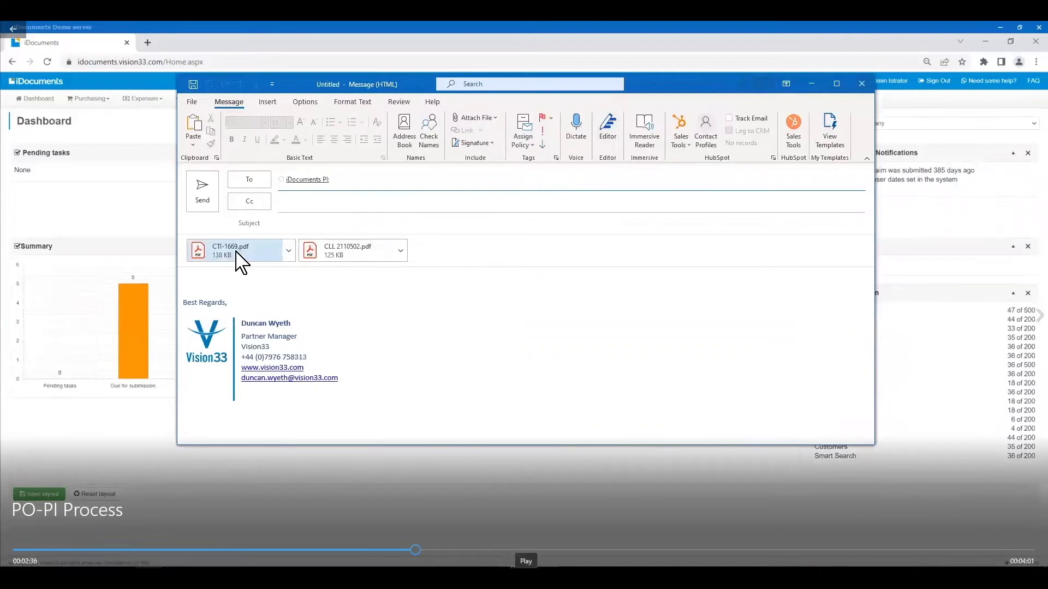
left_click(526, 577)
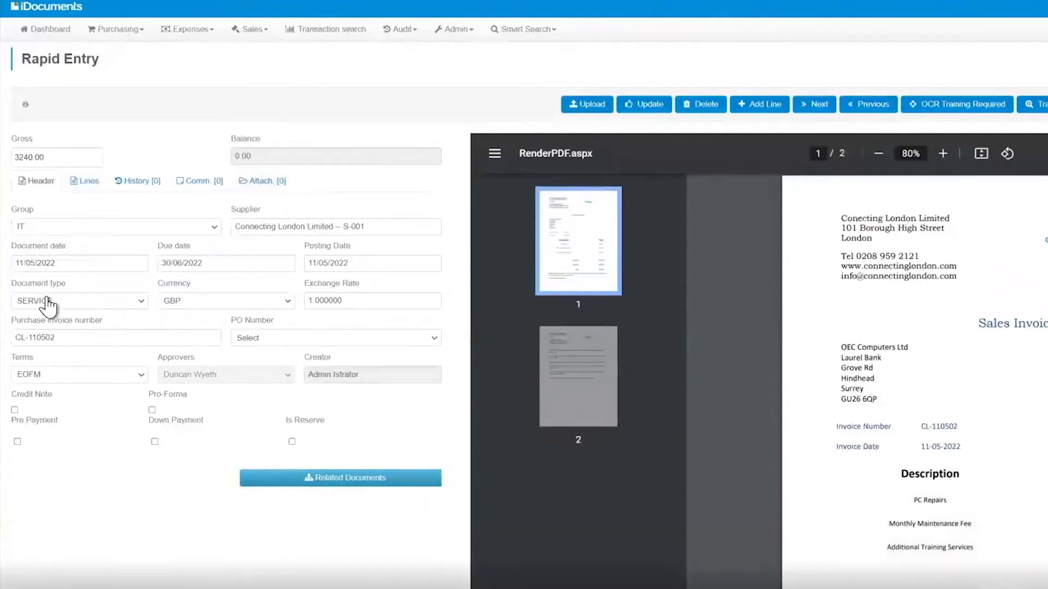
Review the Connecting London Limited sales invoice in Rapid Entry
scroll(353, 497, "down", 3)
scroll(353, 496, "down", 3)
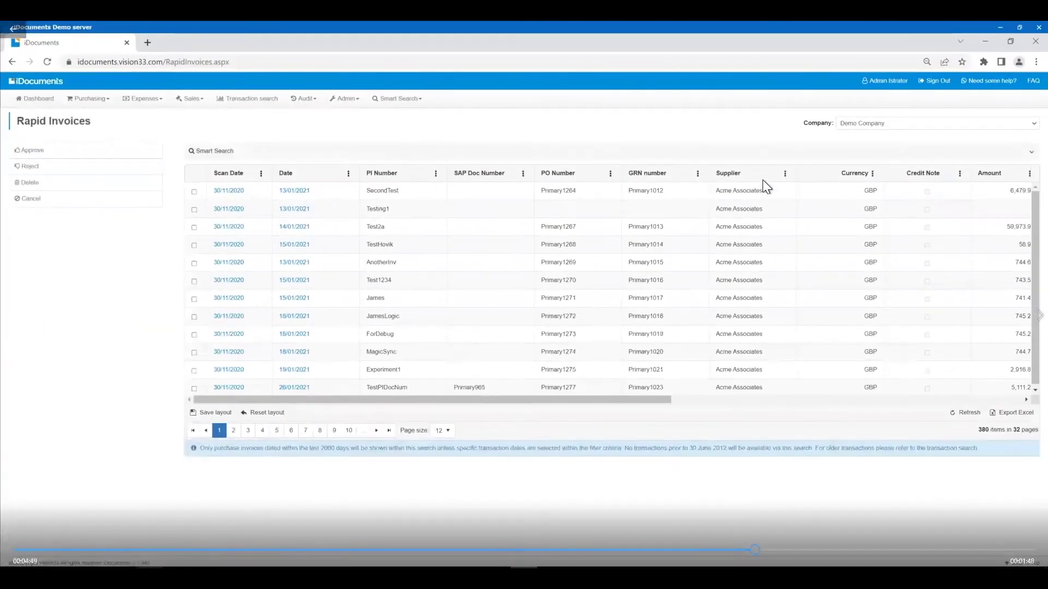
Open the options of the Supplier column in the Rapid Invoices list
left_click(784, 175)
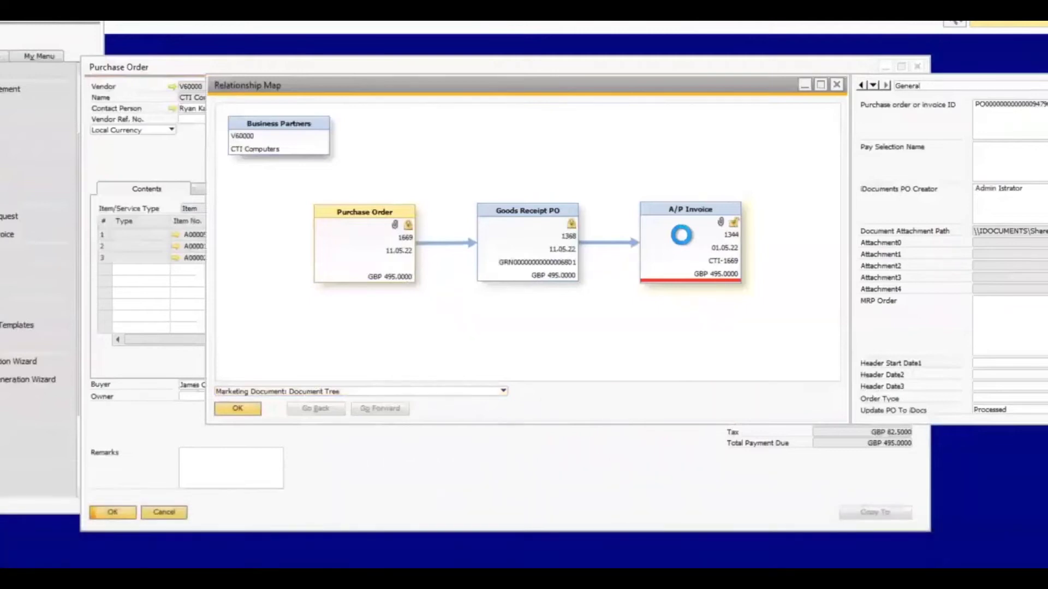
View the source documents attached to the CTI Computers and Connecting London Limited A/P invoices in SAP Business One
left_click(764, 117)
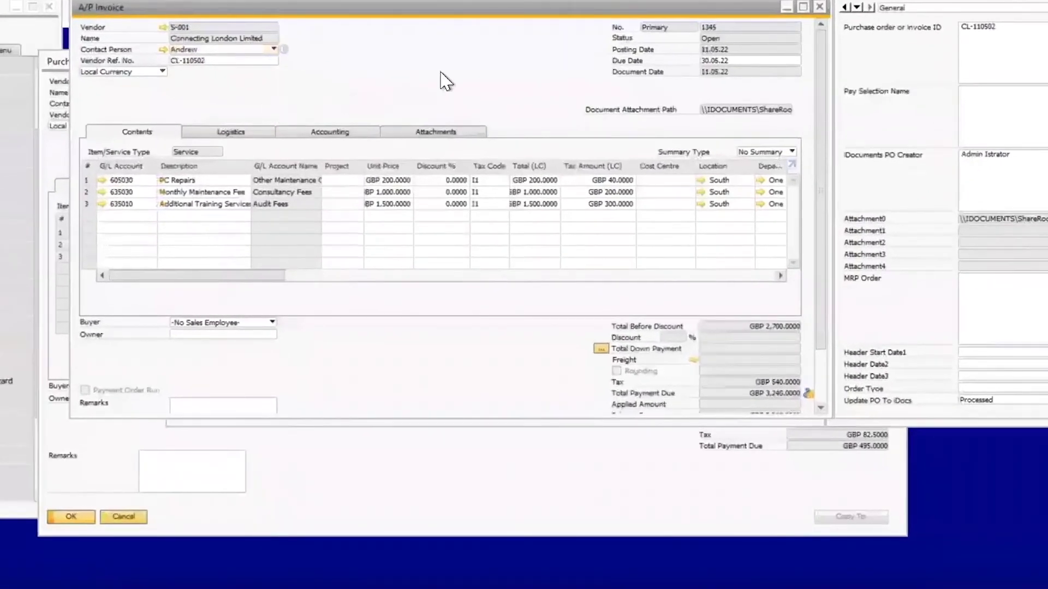
left_click(729, 111)
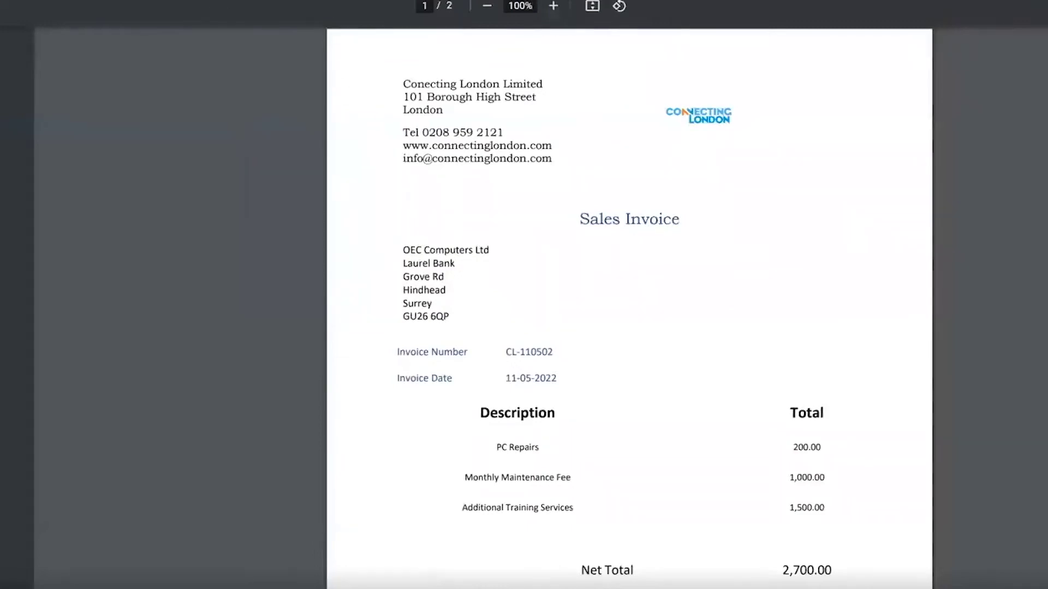
key("alt+Tab")
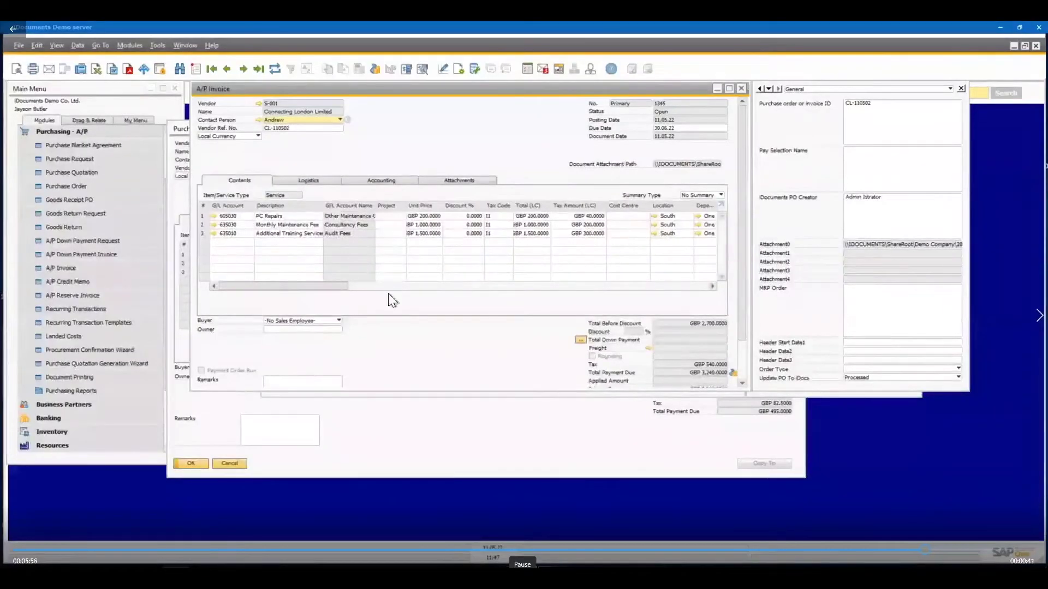
Switch back to the Rapid Invoices page in iDocuments and open the Document Archive
left_click(149, 576)
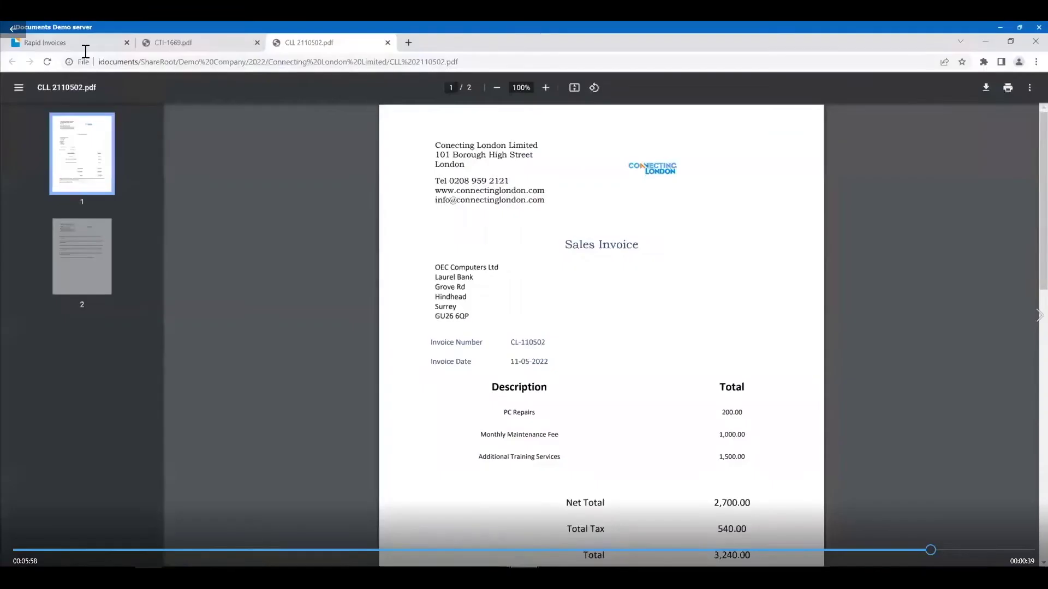
left_click(77, 48)
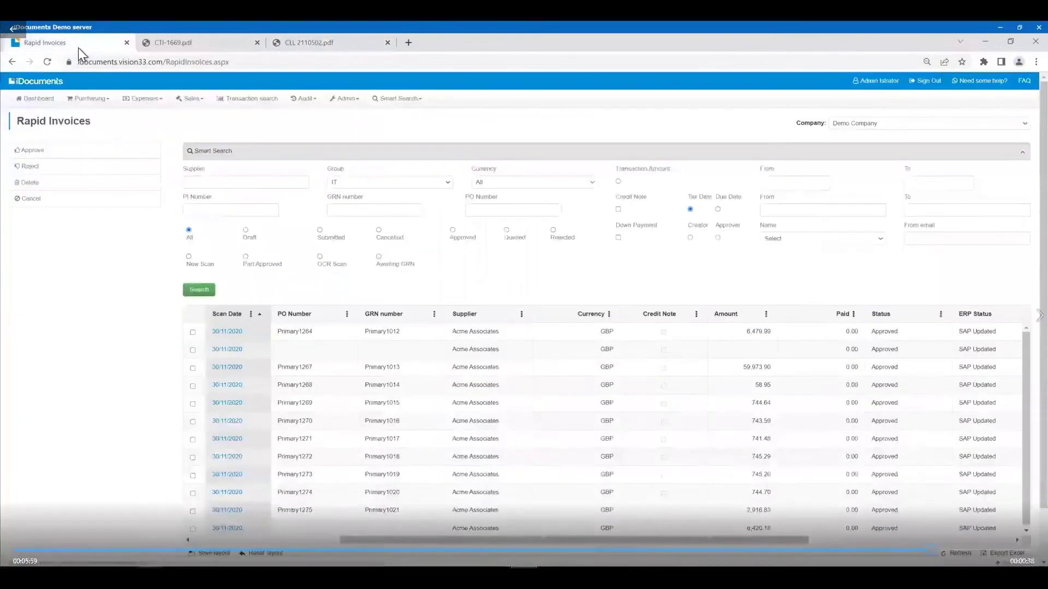
left_click(393, 99)
left_click(392, 120)
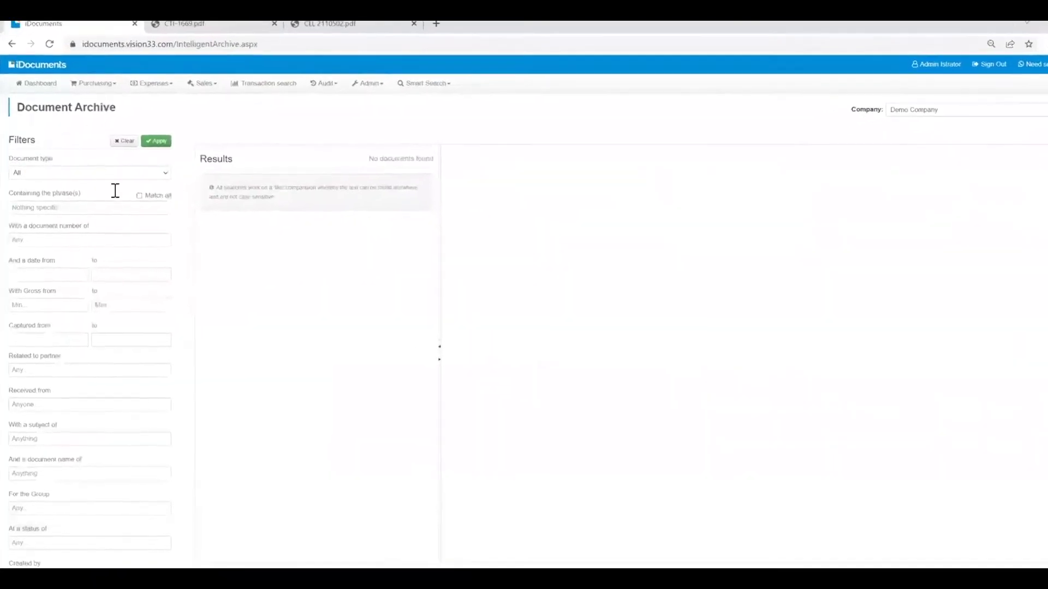
Search the Document Archive for documents containing the phrase "H&S"
left_click(60, 203)
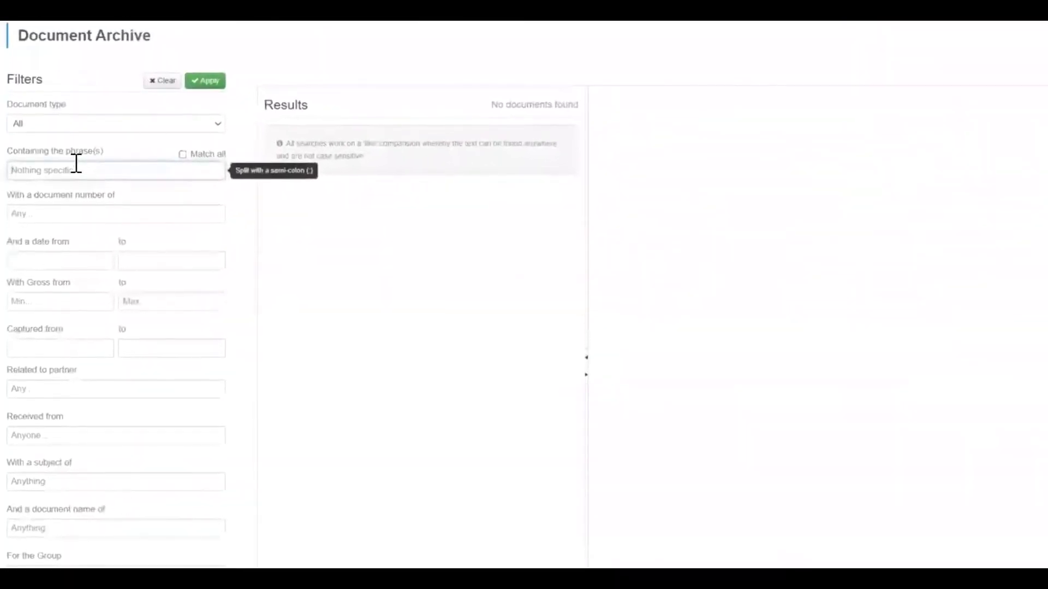
type("H&S")
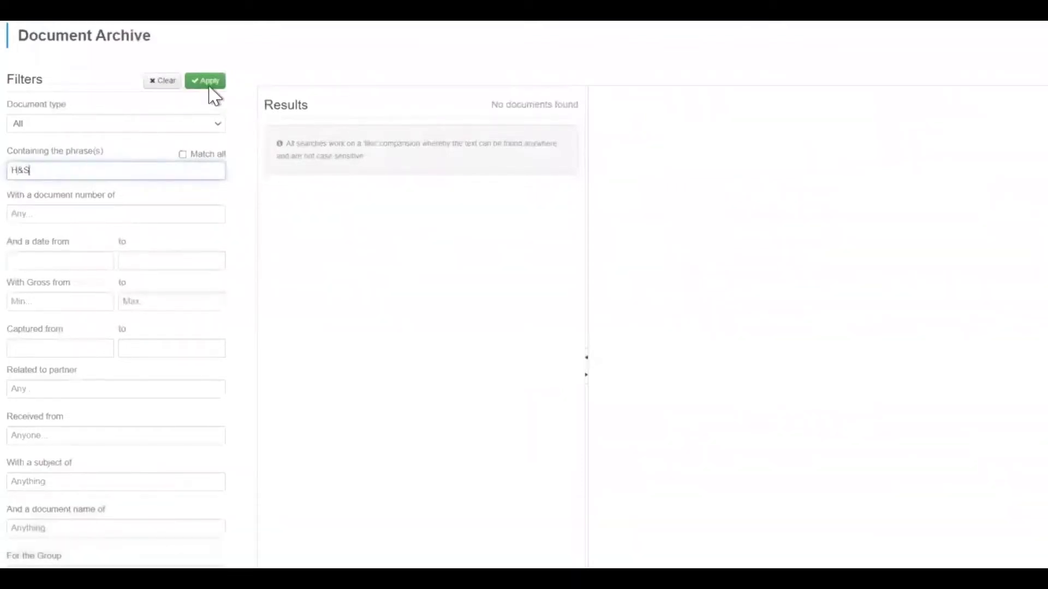
left_click(206, 82)
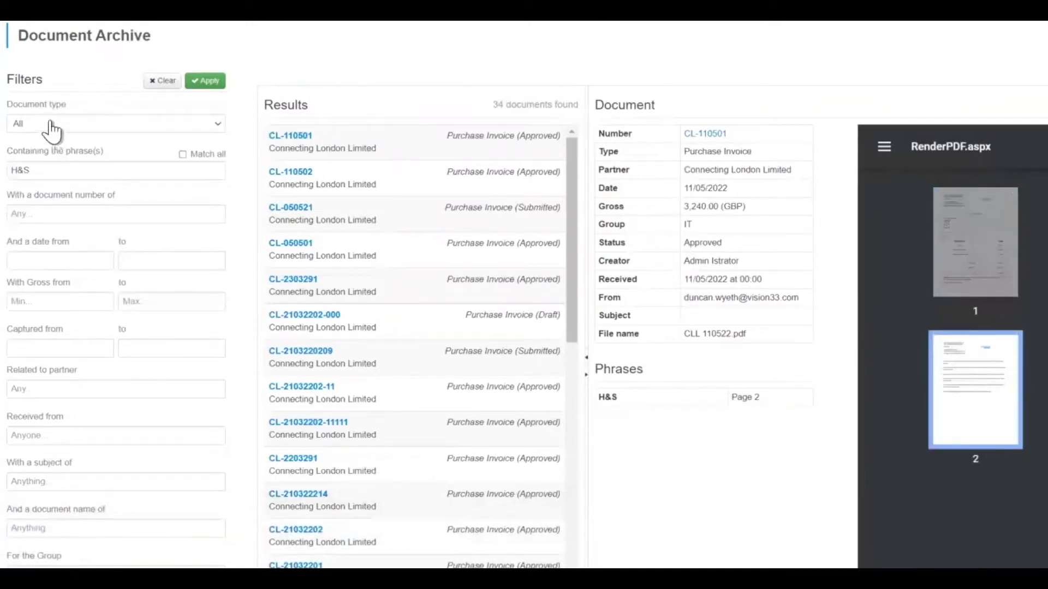
Search the Document Archive for the phrase "Audit" instead, and return to the dashboard
left_click_drag(28, 170, 10, 170)
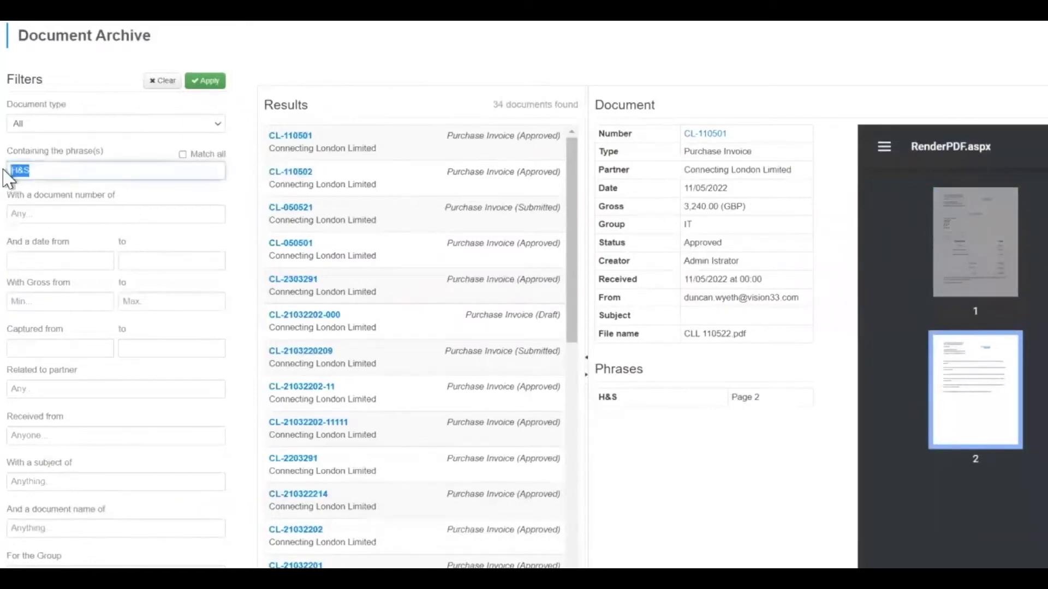
type("Audit")
left_click(205, 81)
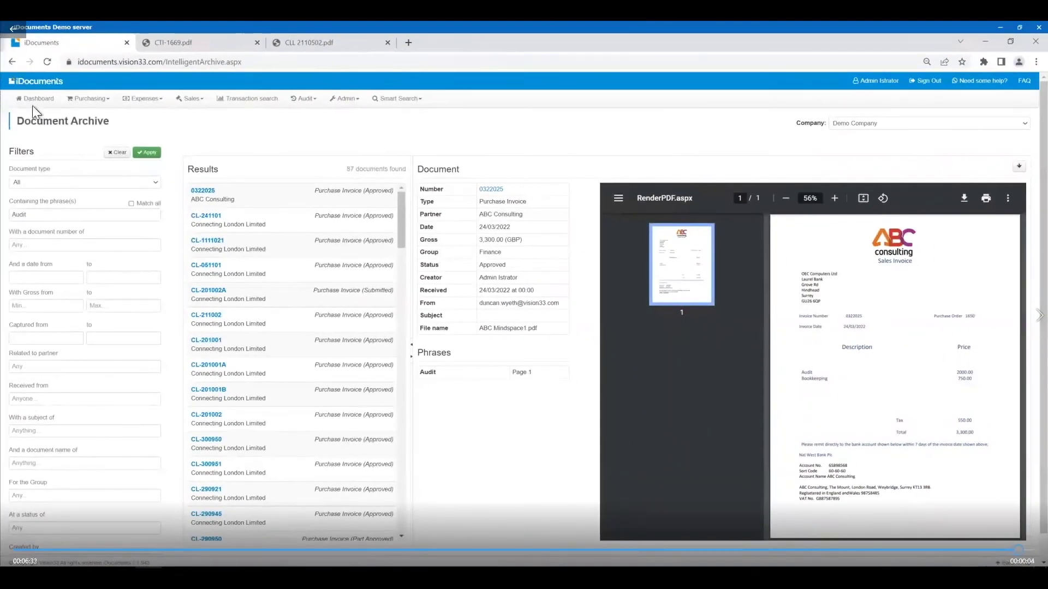
left_click(36, 103)
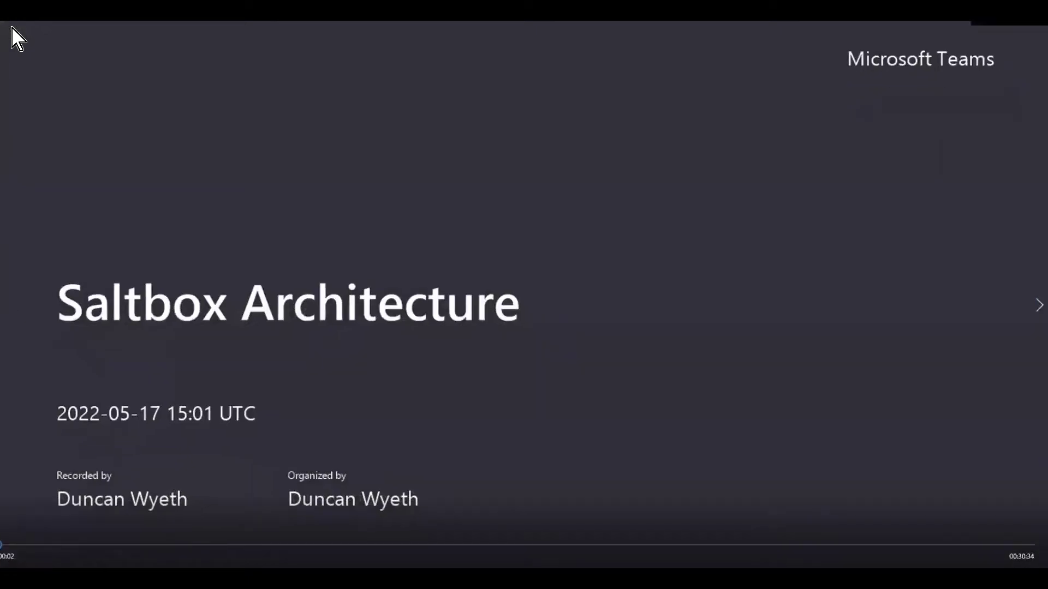
left_click(13, 32)
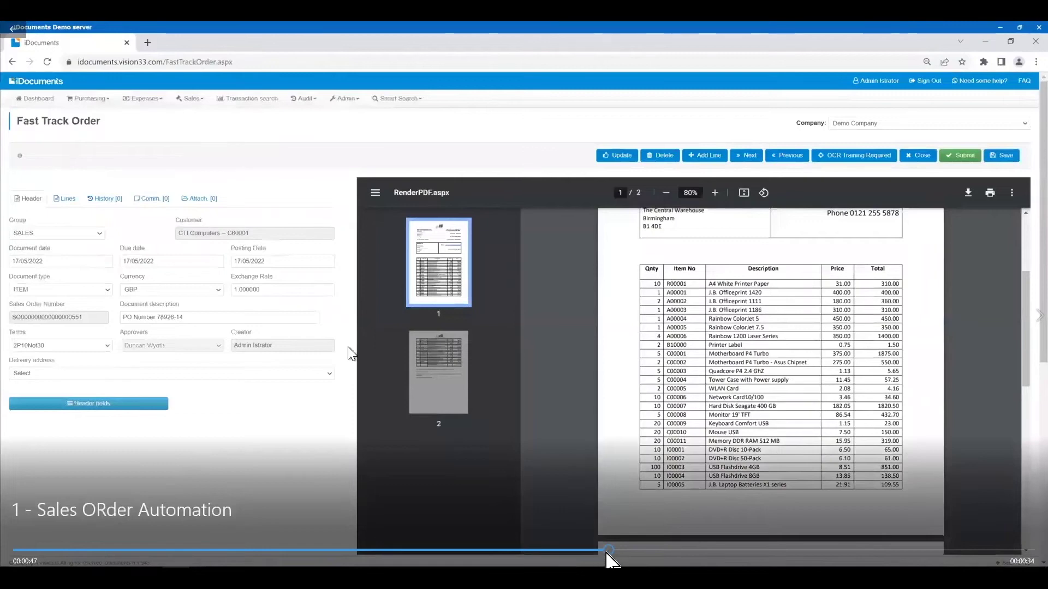
left_click(597, 551)
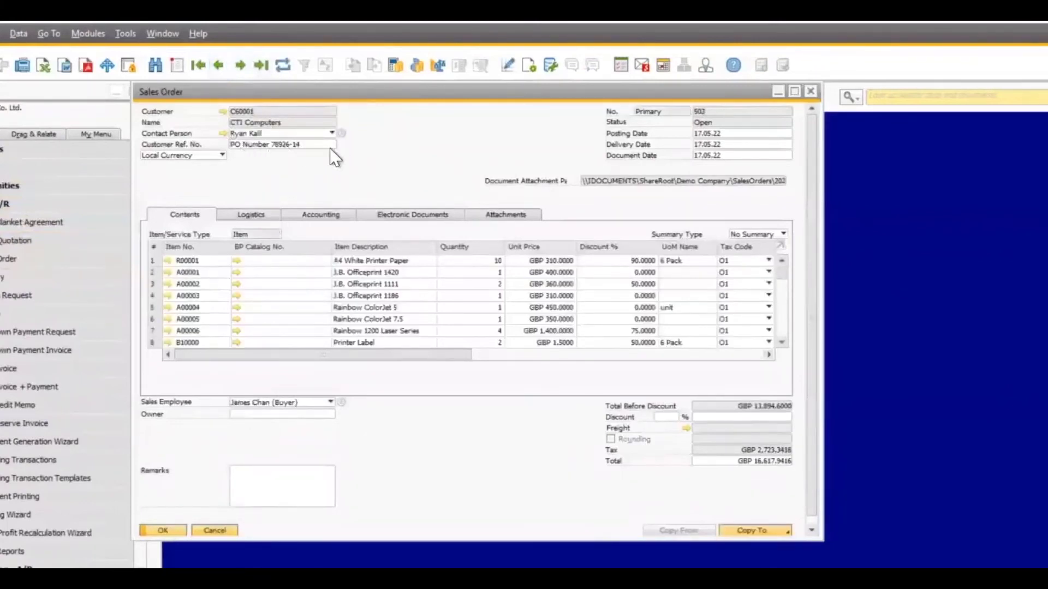
Examine the remaining details of the CTI Computers sales order in SAP Business One
left_click_drag(810, 173, 800, 341)
scroll(637, 304, "down", 1)
scroll(736, 304, "down", 5)
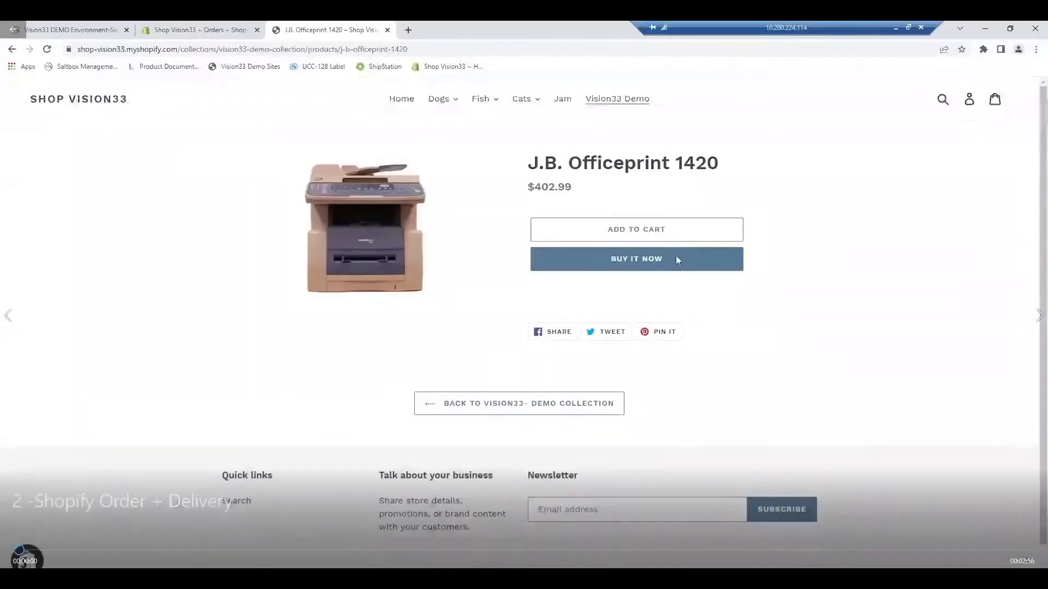
Start an immediate purchase of the J.B. Officeprint 1420 in the Shop Vision33 web store
left_click(675, 255)
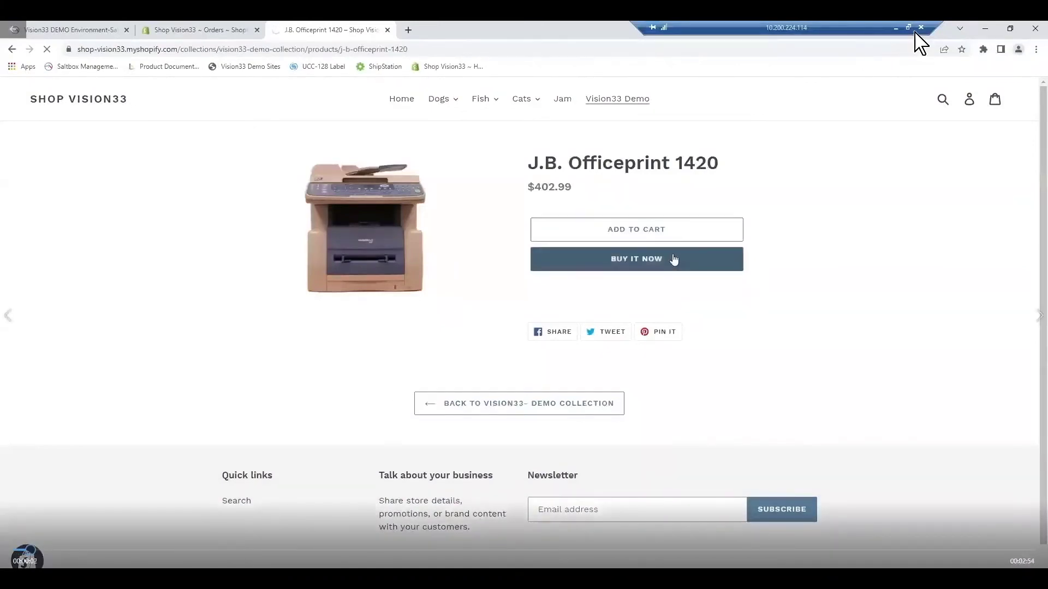